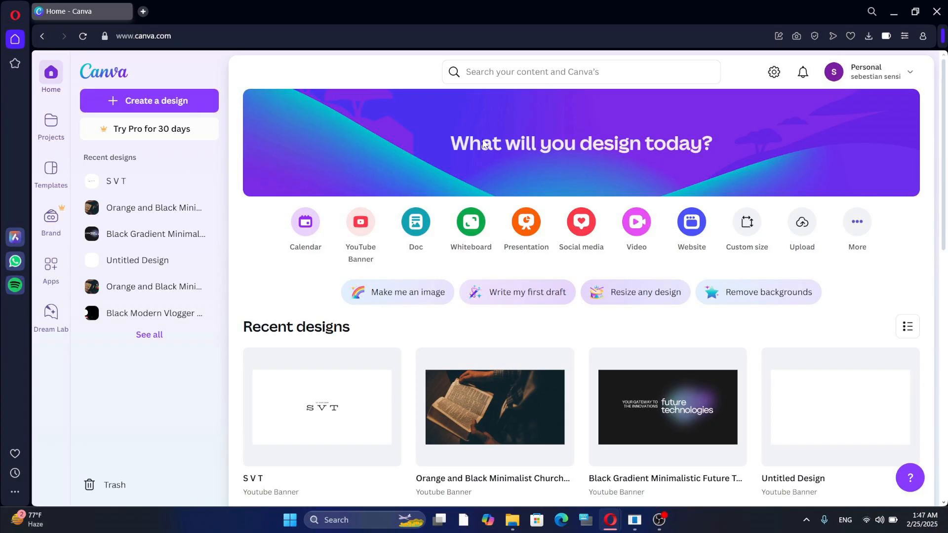
Search Canva templates for 'posters' and dismiss the suggestion list.
left_click(536, 72)
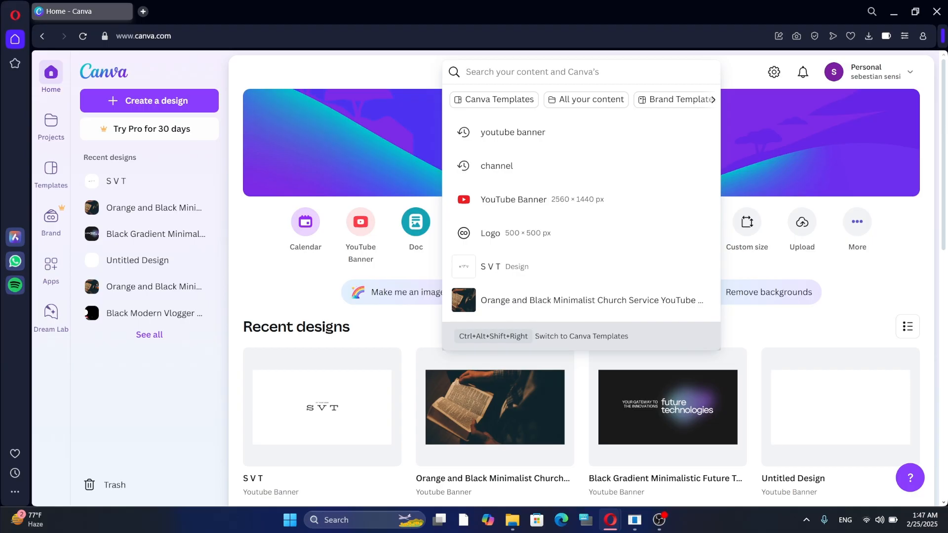
type("posters")
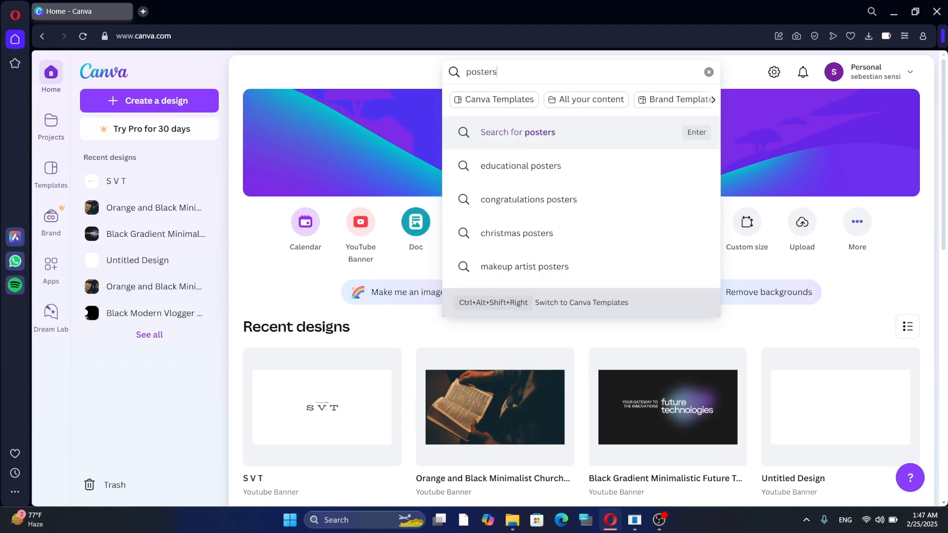
key("Return")
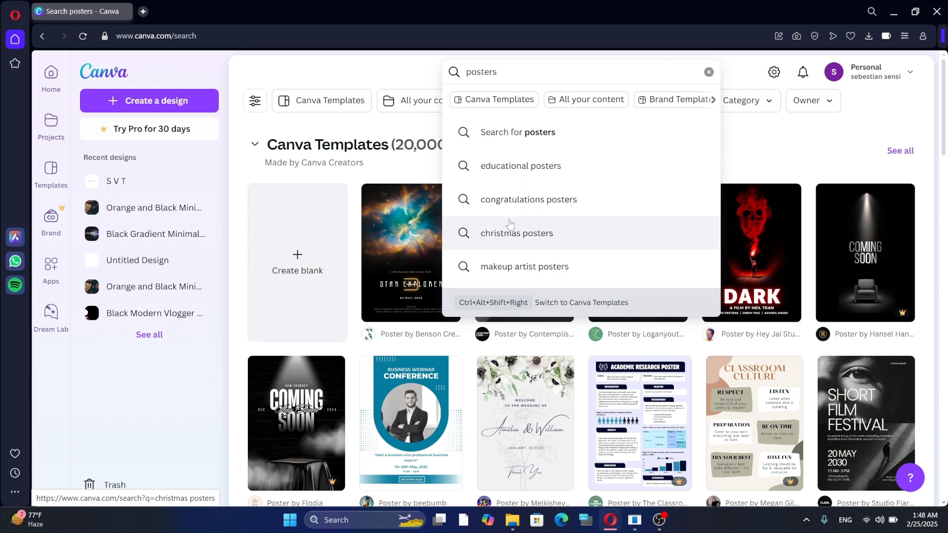
key("Down")
key("Down")
key("Down")
key("Down")
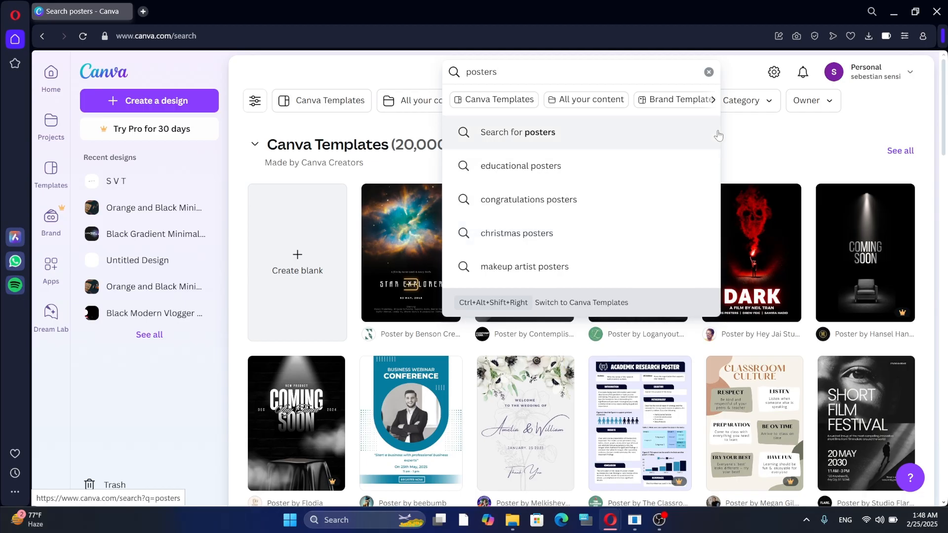
left_click(746, 128)
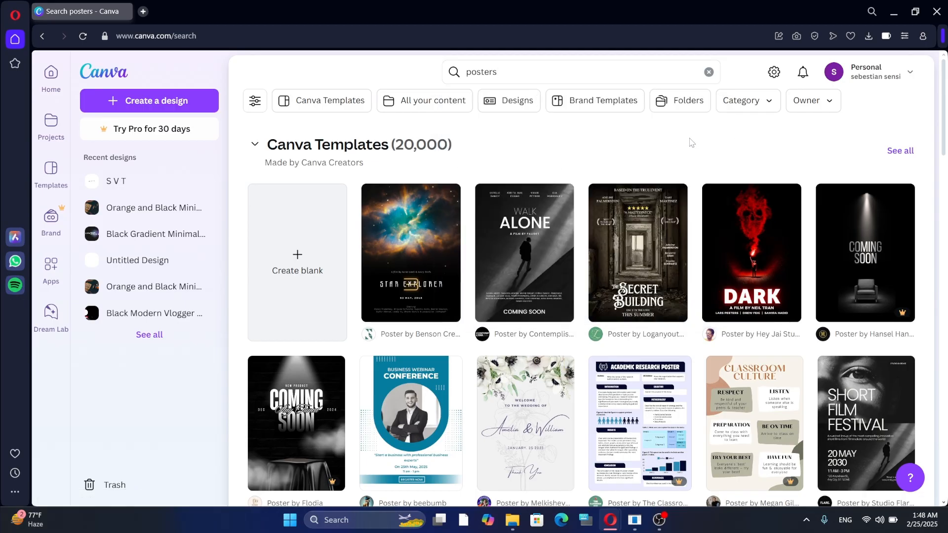
Scroll through the poster results and load more templates with 'Show more'.
scroll(630, 334, "down", 5)
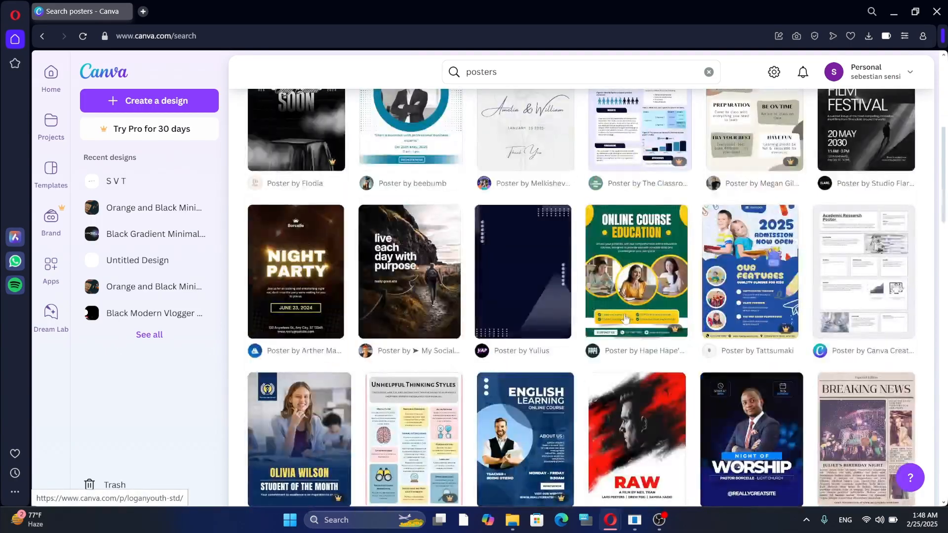
scroll(584, 364, "down", 3)
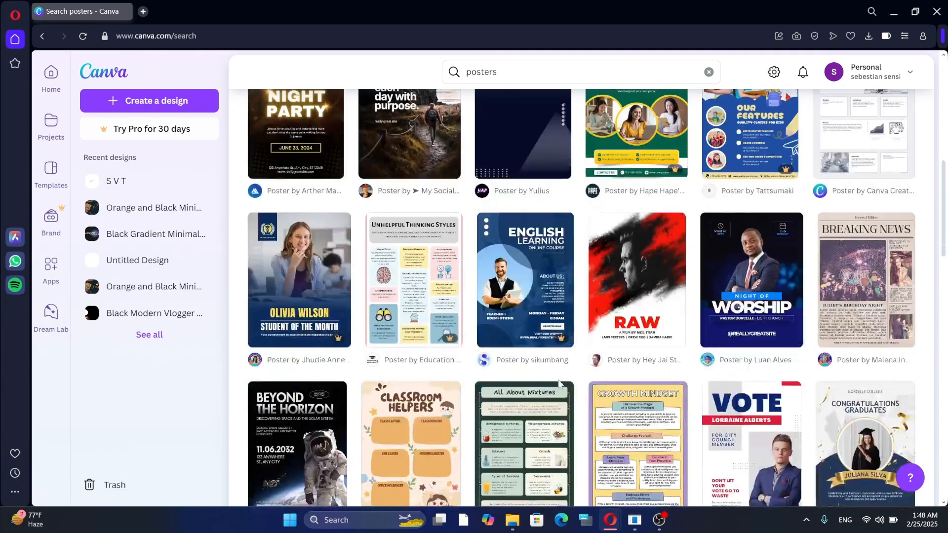
scroll(535, 395, "down", 3)
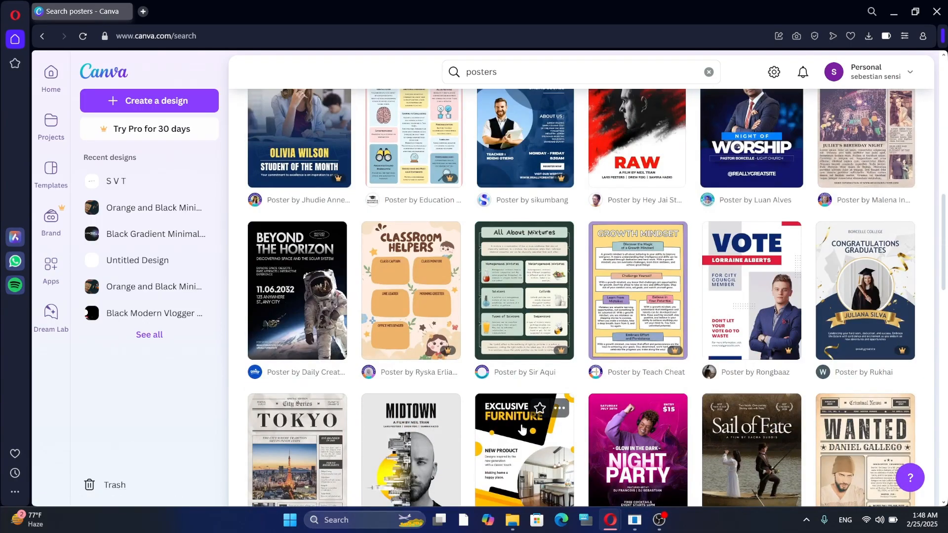
scroll(529, 415, "down", 3)
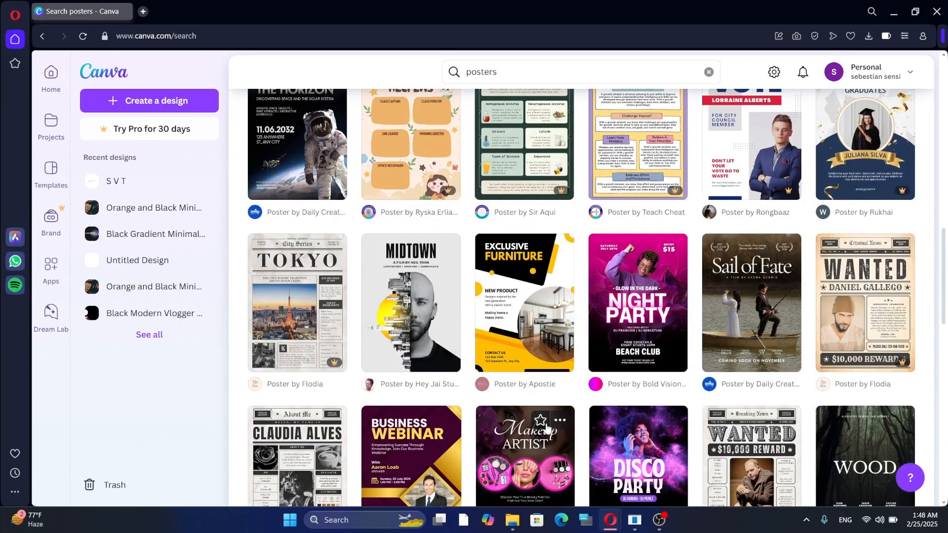
scroll(548, 426, "down", 1)
scroll(548, 426, "down", 10)
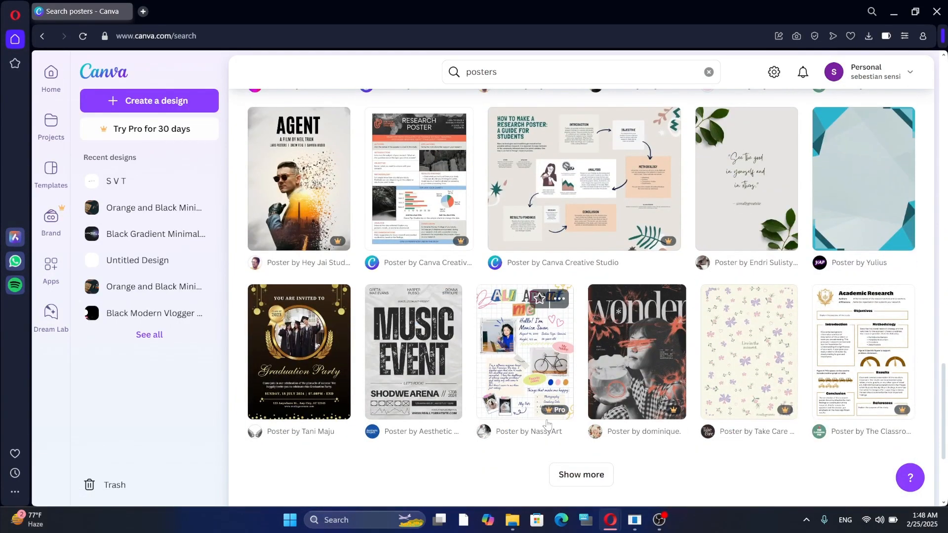
left_click(593, 475)
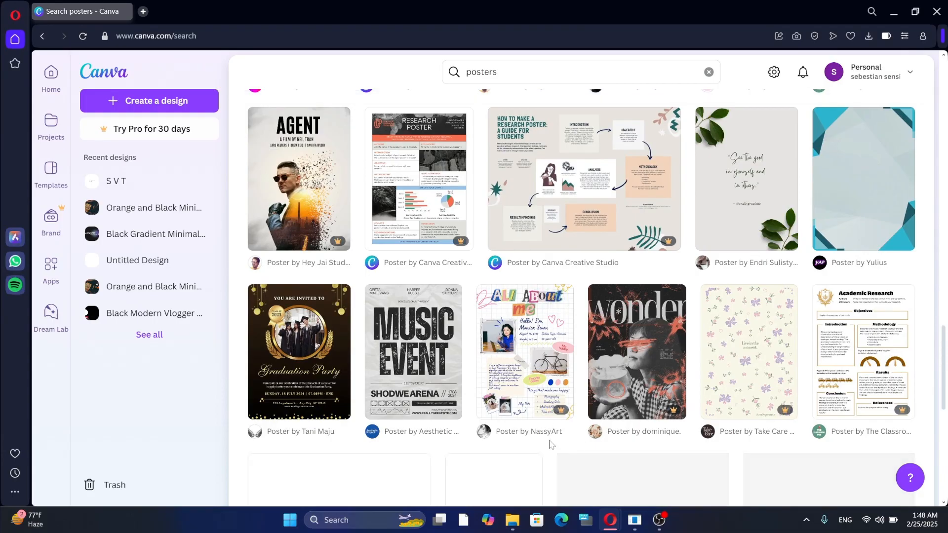
scroll(468, 383, "down", 3)
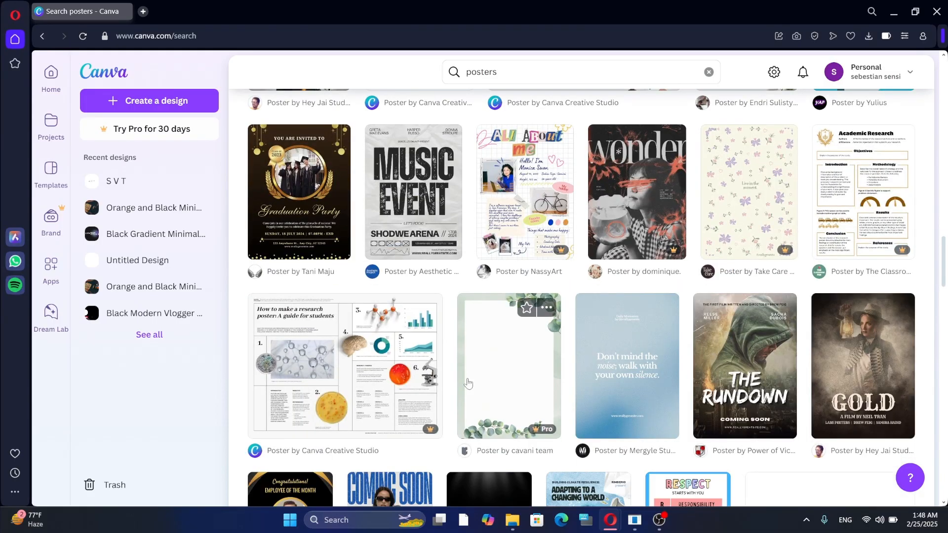
scroll(468, 383, "down", 3)
scroll(595, 424, "down", 3)
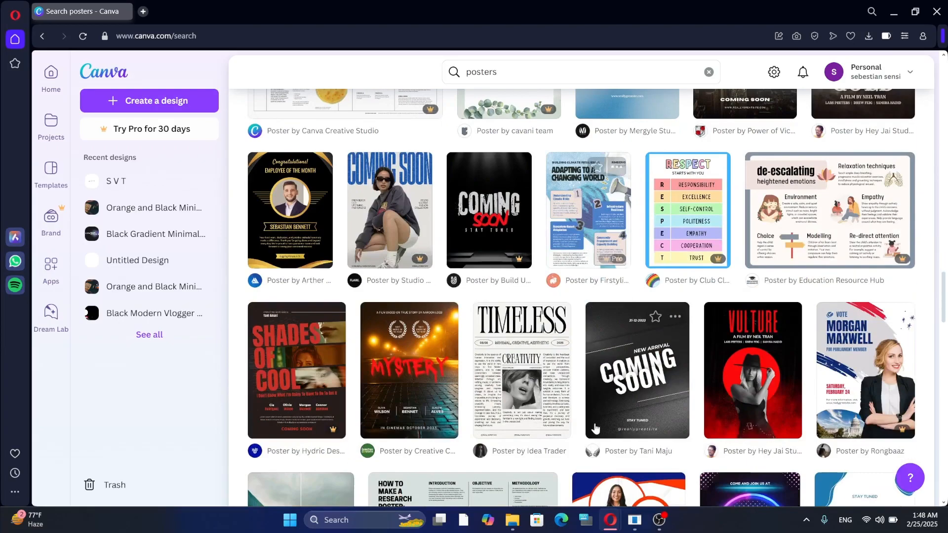
scroll(537, 417, "down", 3)
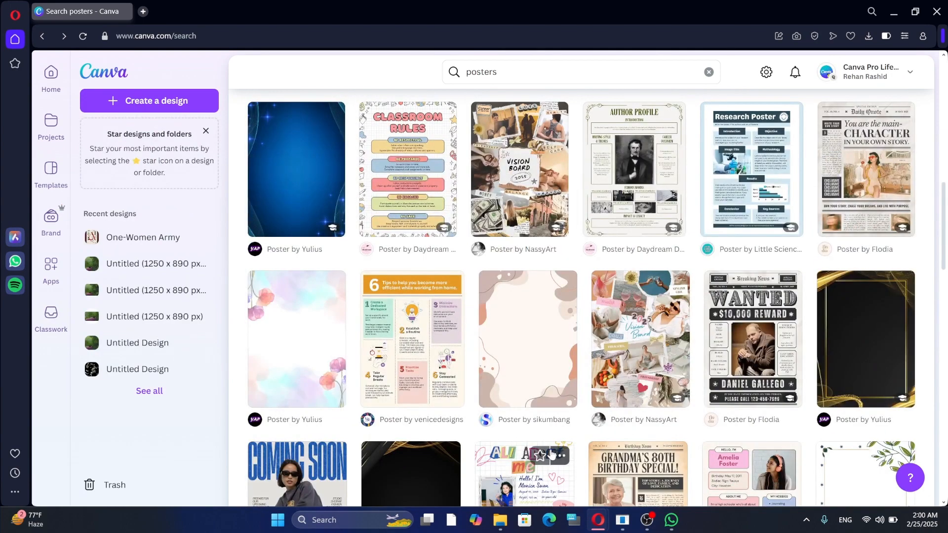
Return to the Templates section and start a new blank poster with 'Create blank'.
scroll(511, 451, "down", 5)
scroll(511, 450, "down", 5)
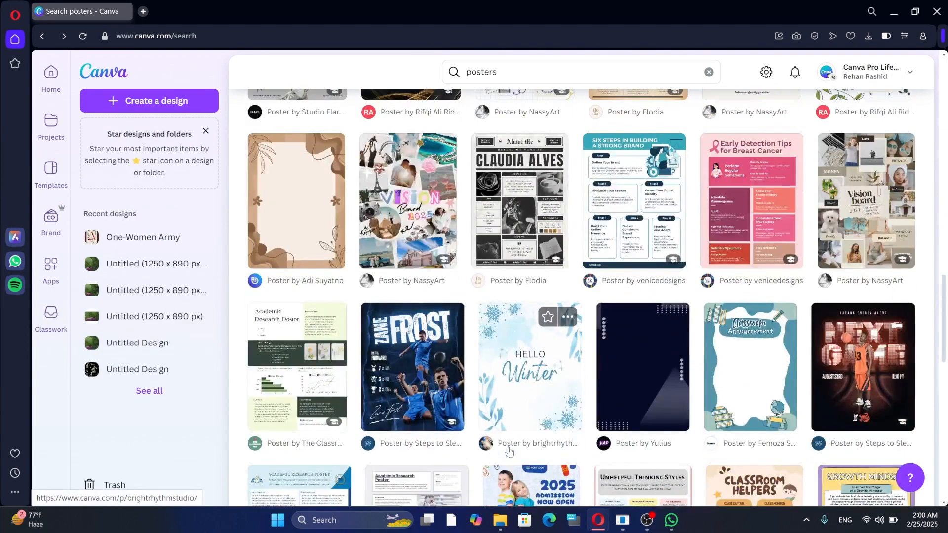
scroll(499, 450, "down", 3)
scroll(499, 451, "down", 3)
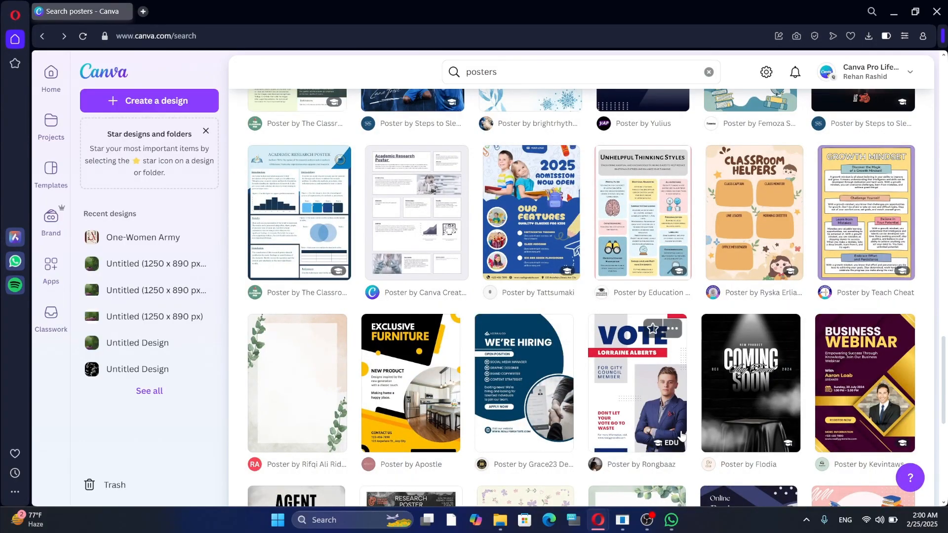
scroll(593, 437, "down", 6)
scroll(646, 440, "up", 20)
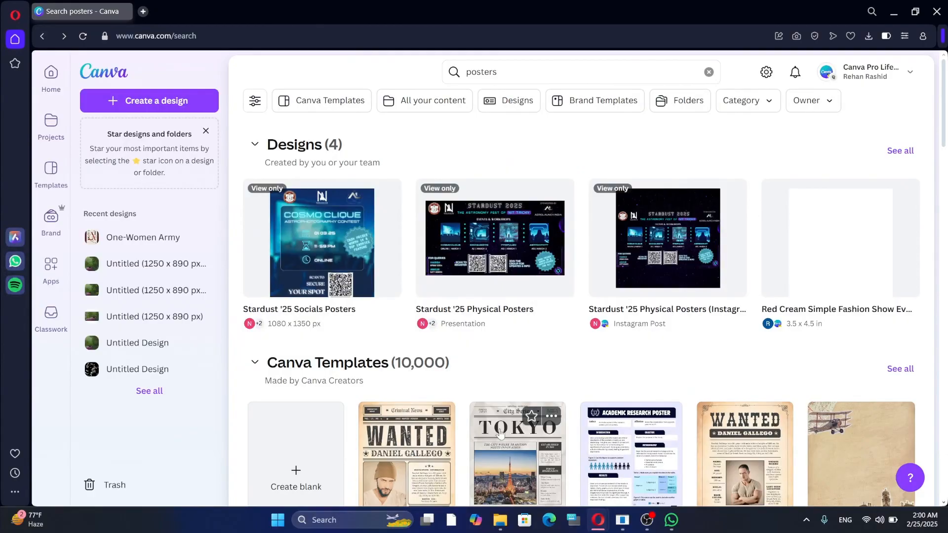
scroll(544, 430, "down", 6)
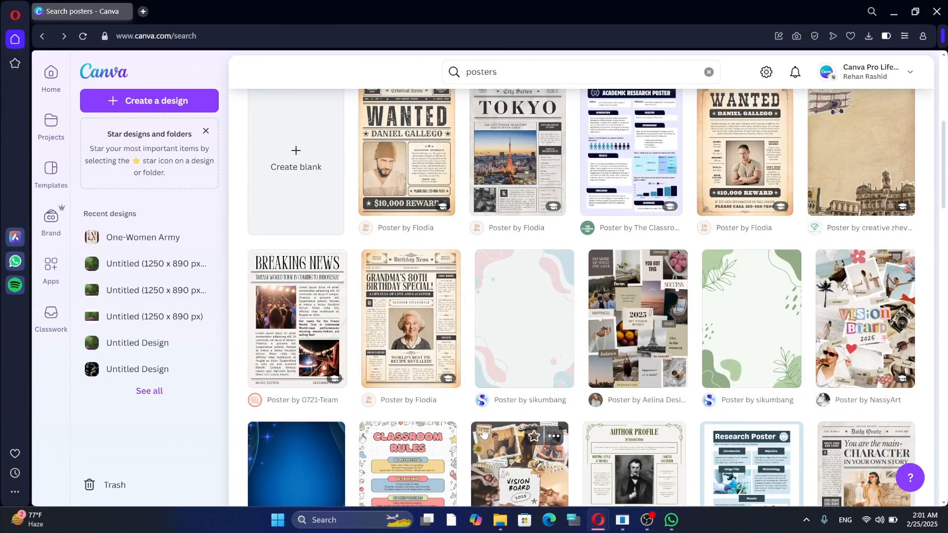
scroll(484, 433, "up", 3)
left_click(303, 350)
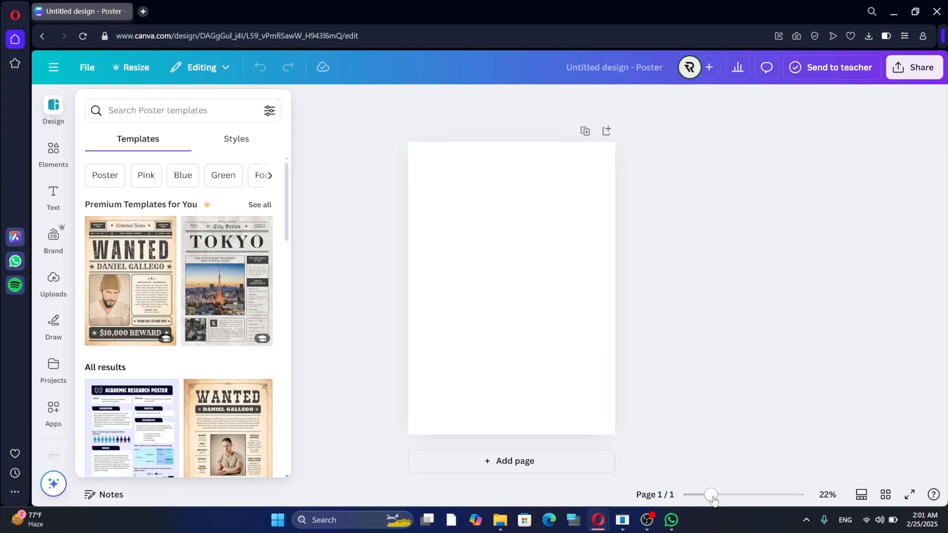
Zoom in on the blank poster page and glance through the Design panel's poster templates.
mouse_move(712, 496)
left_mouse_down()
mouse_move(726, 496)
mouse_move(713, 497)
left_mouse_up()
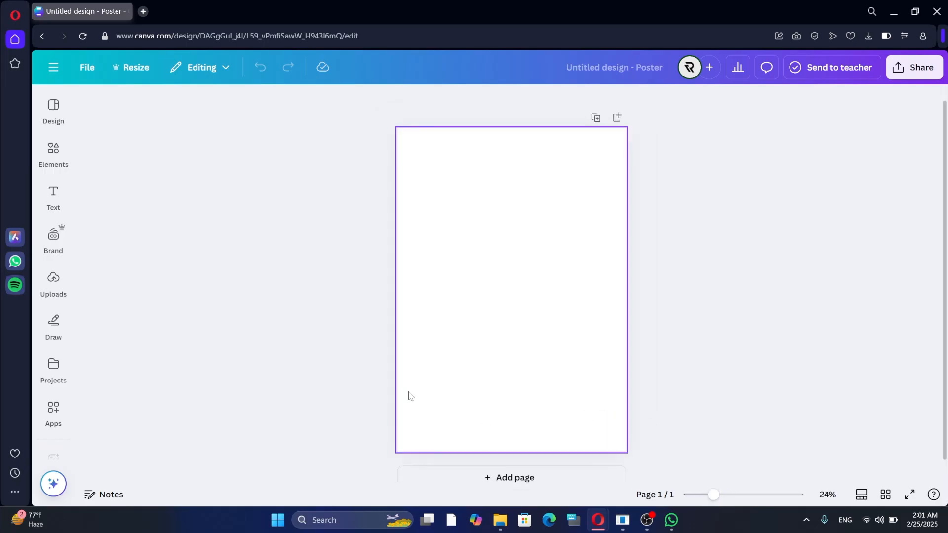
left_click(55, 110)
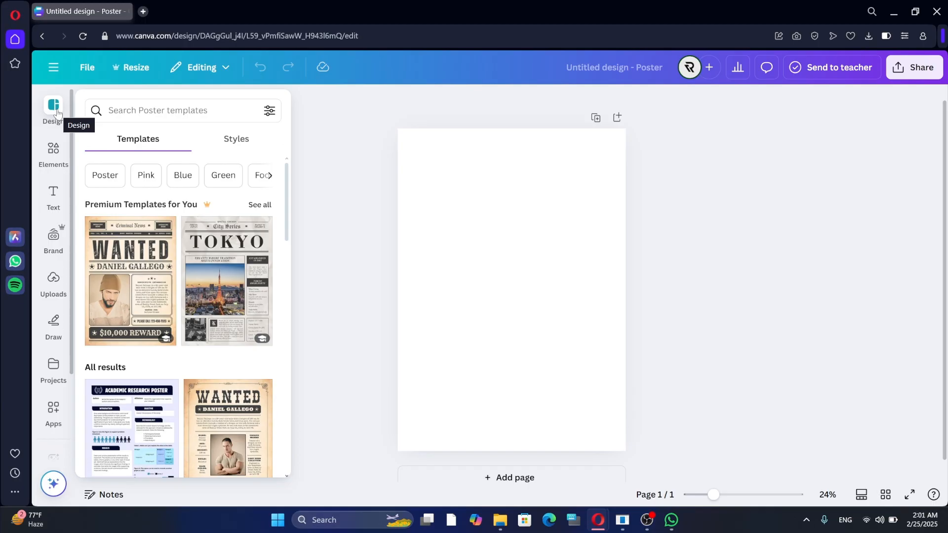
scroll(184, 386, "down", 6)
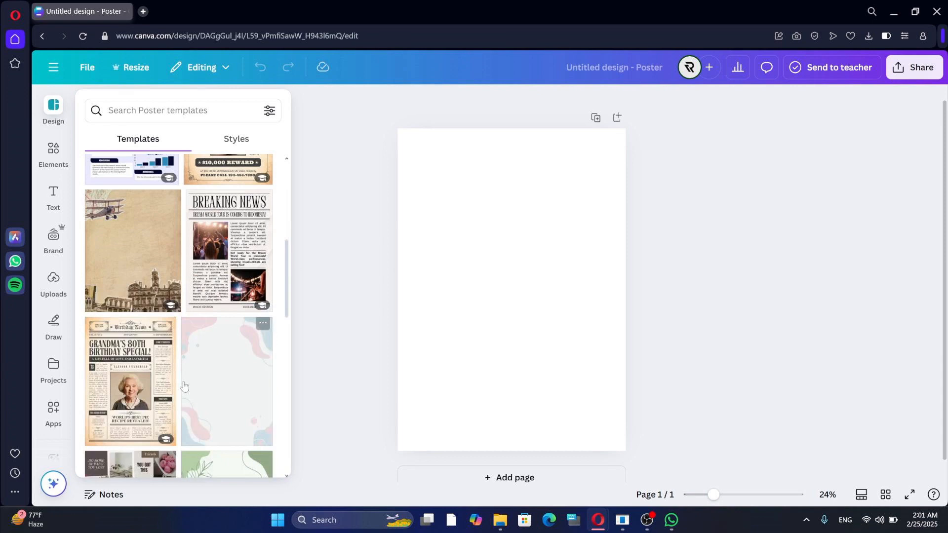
scroll(185, 386, "up", 6)
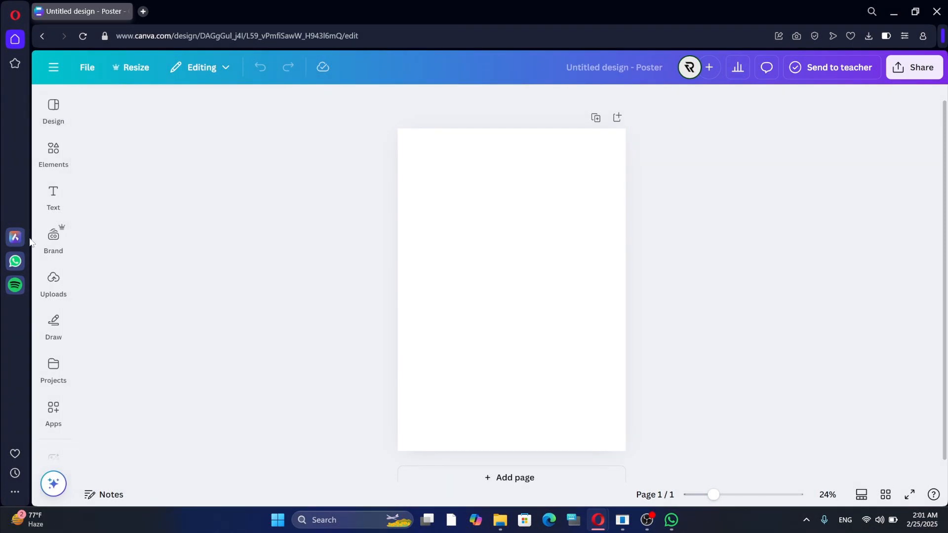
left_click(54, 153)
scroll(209, 312, "down", 3)
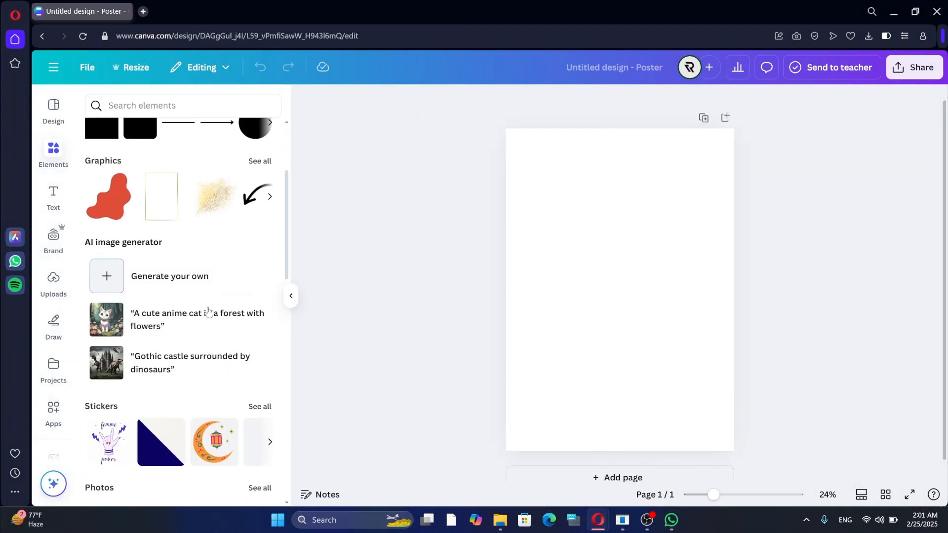
scroll(207, 312, "up", 3)
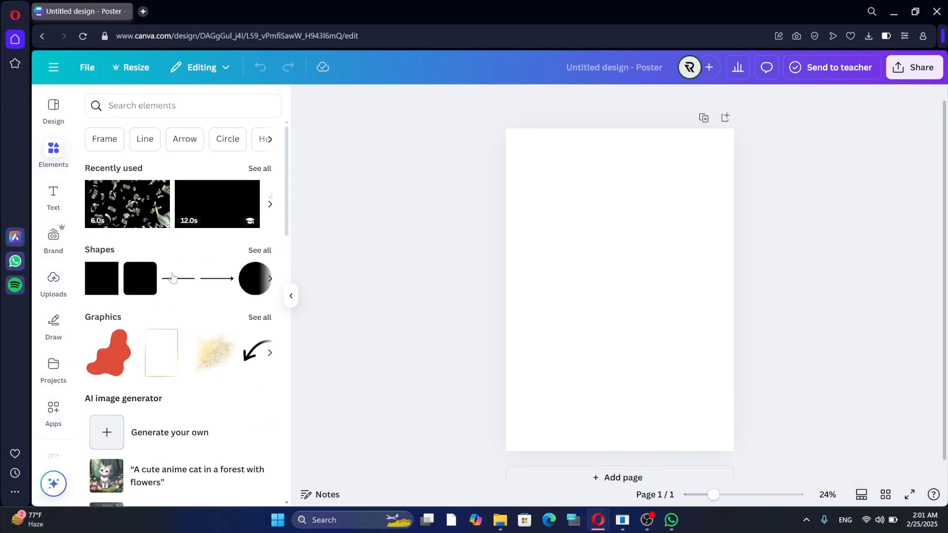
scroll(173, 298, "down", 6)
scroll(173, 297, "down", 3)
scroll(170, 316, "down", 3)
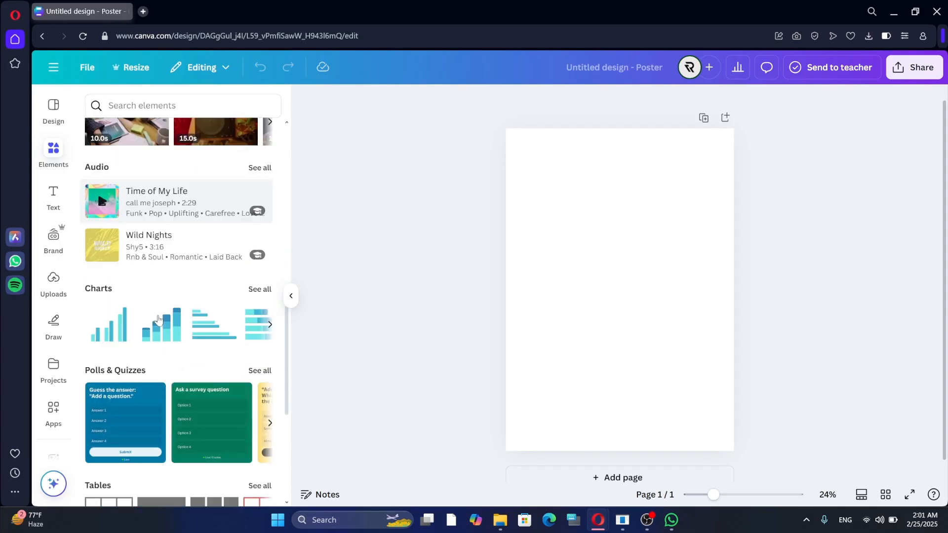
scroll(168, 346, "down", 3)
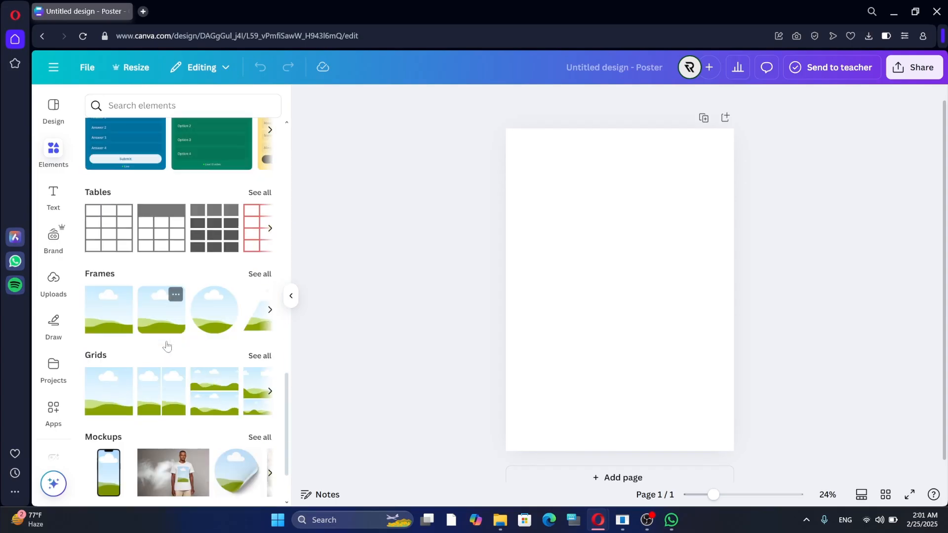
scroll(167, 344, "down", 3)
scroll(167, 344, "down", 3)
left_click(53, 283)
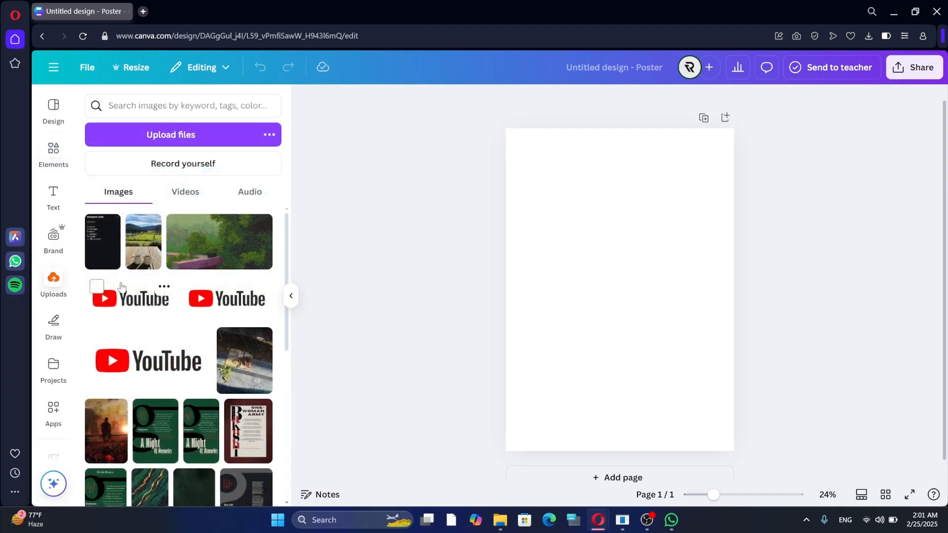
scroll(212, 382, "down", 5)
scroll(178, 368, "up", 5)
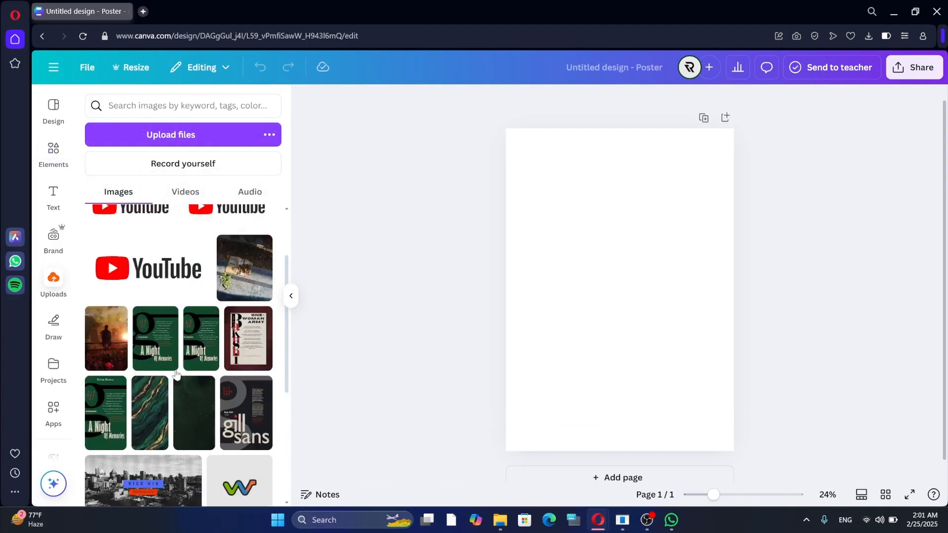
left_click(55, 198)
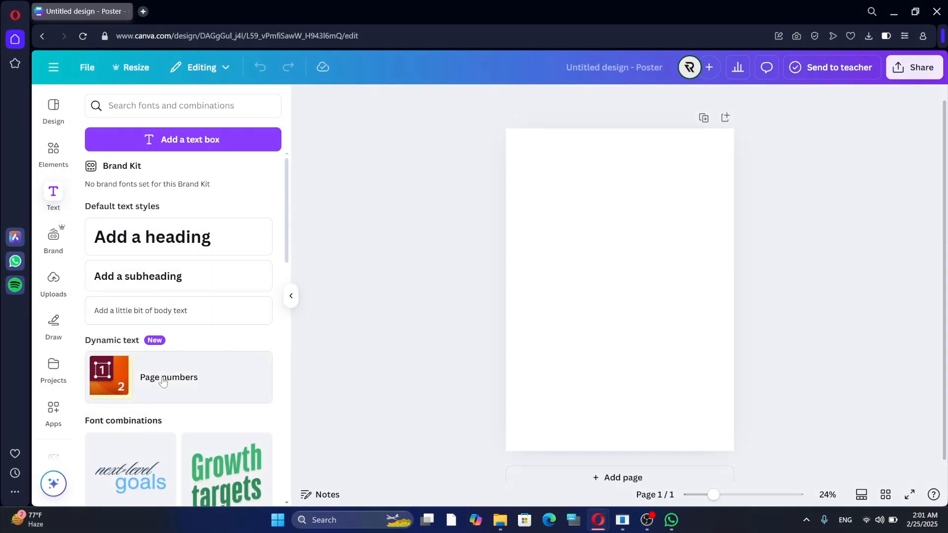
left_click(52, 368)
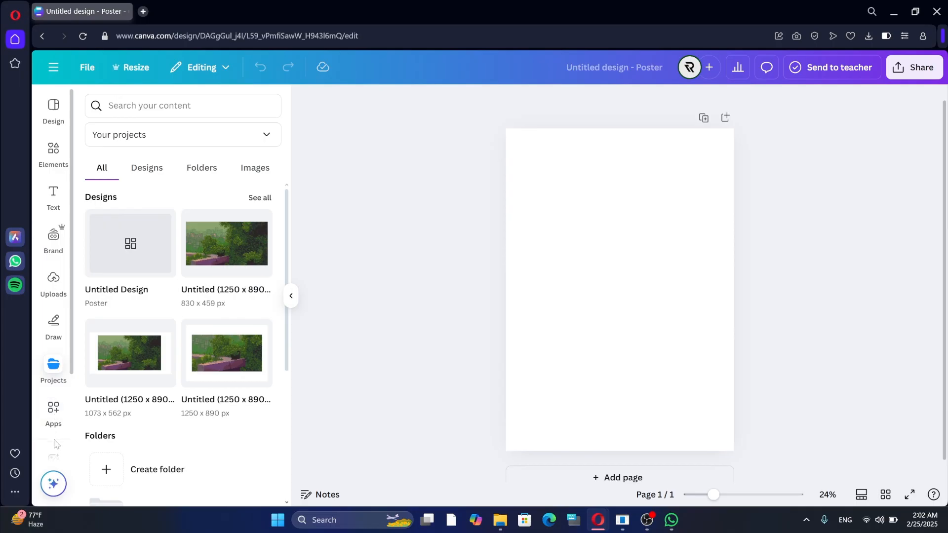
scroll(53, 439, "down", 2)
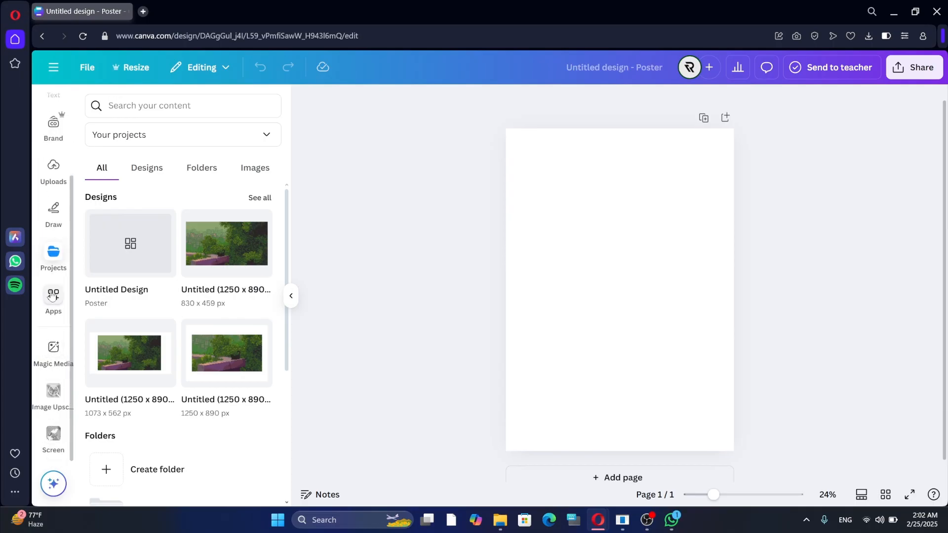
scroll(45, 397, "up", 2)
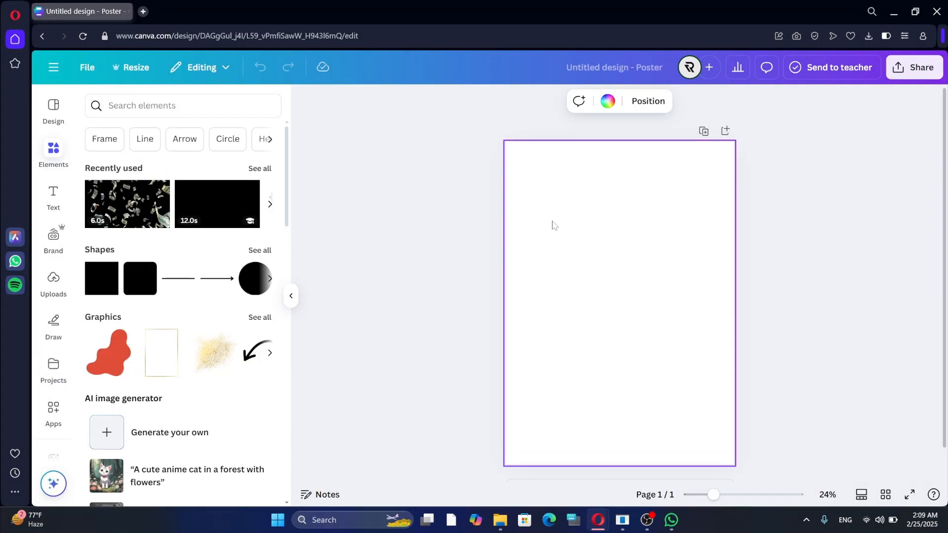
Make the page background yellow, then deepen it to a mustard shade in the custom colour picker.
left_click(608, 102)
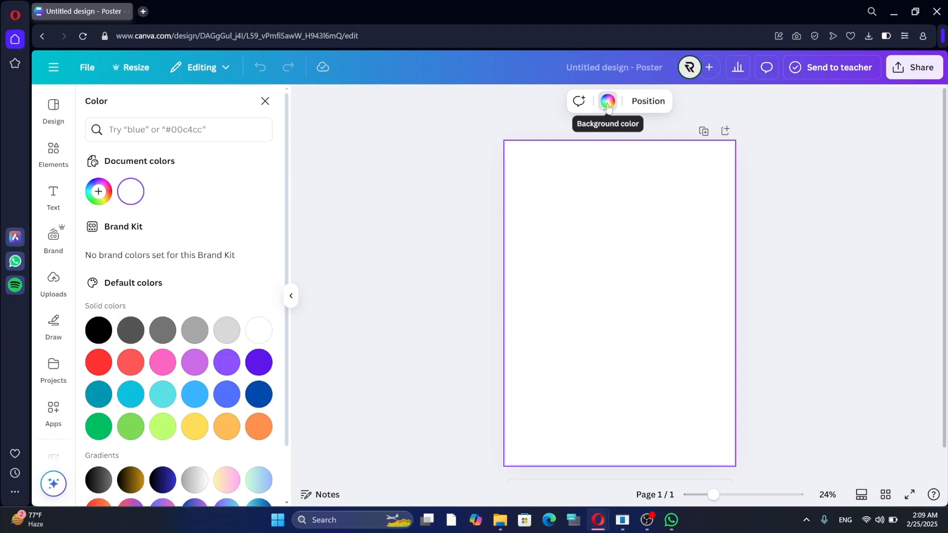
left_click(196, 428)
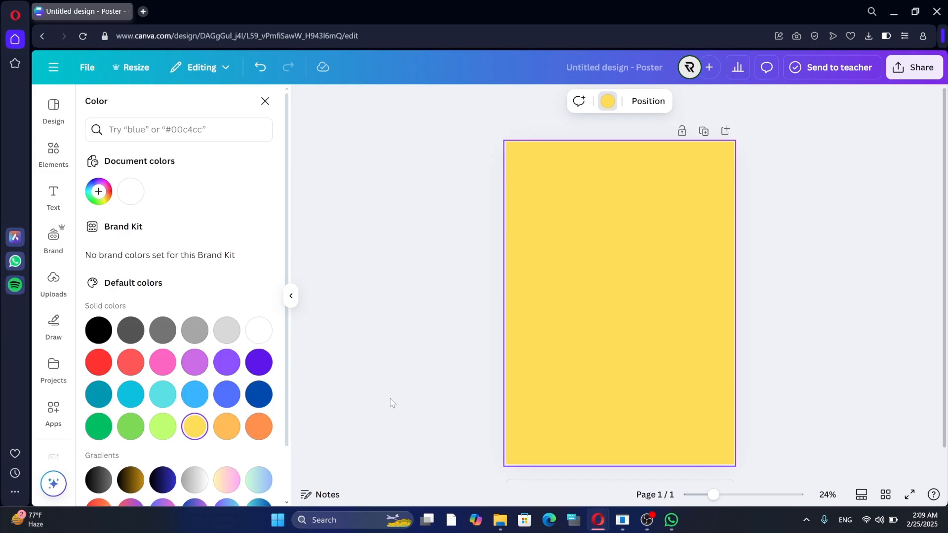
left_click(99, 192)
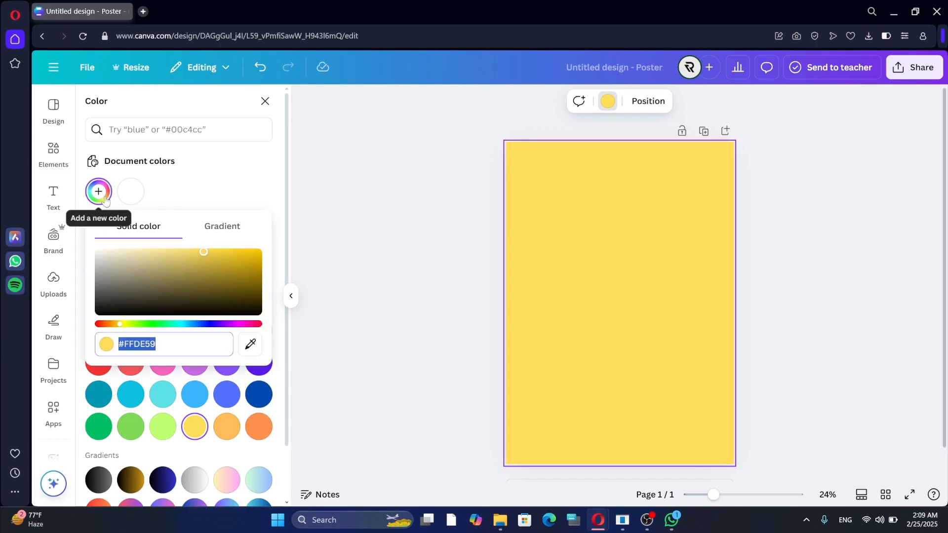
left_click_drag(207, 254, 238, 253)
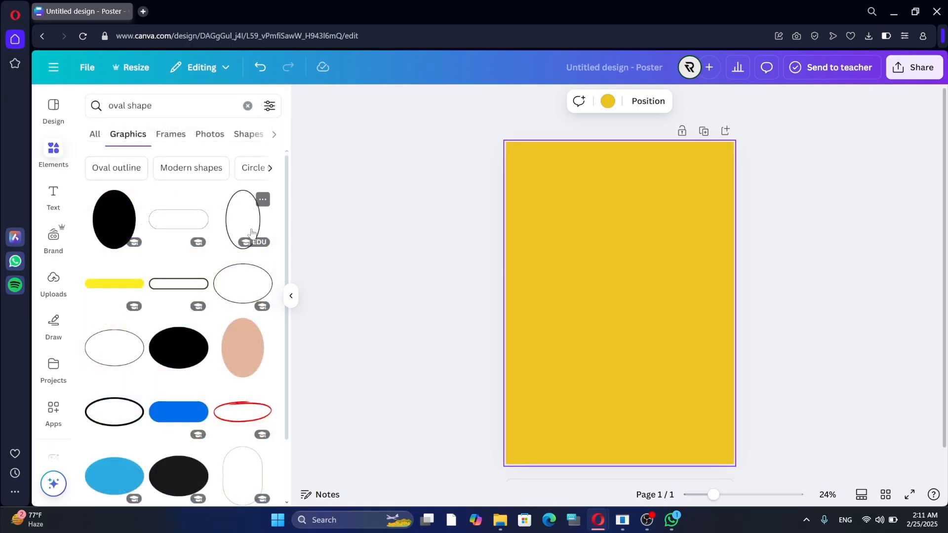
Drag the pink wavy blob from the 'oval shape' results onto the poster's top-left.
scroll(242, 237, "down", 5)
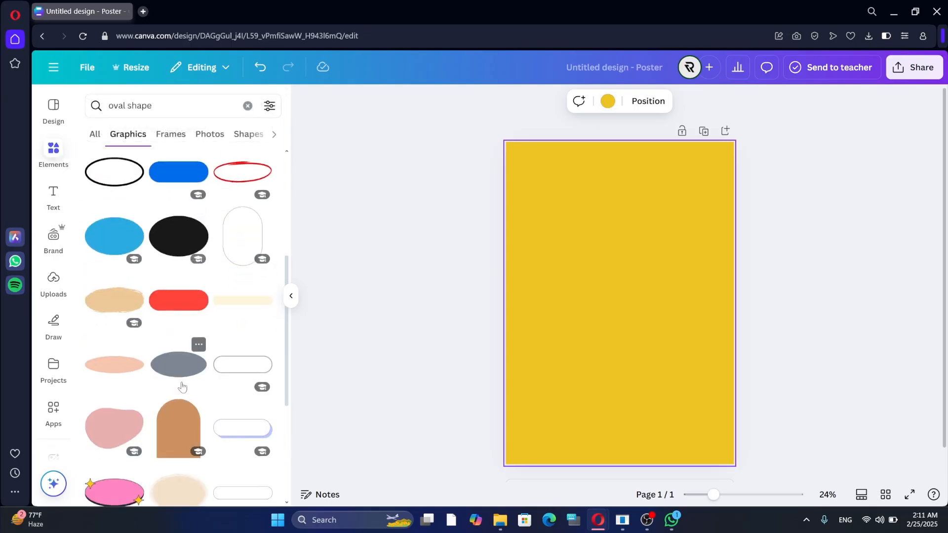
scroll(182, 386, "down", 5)
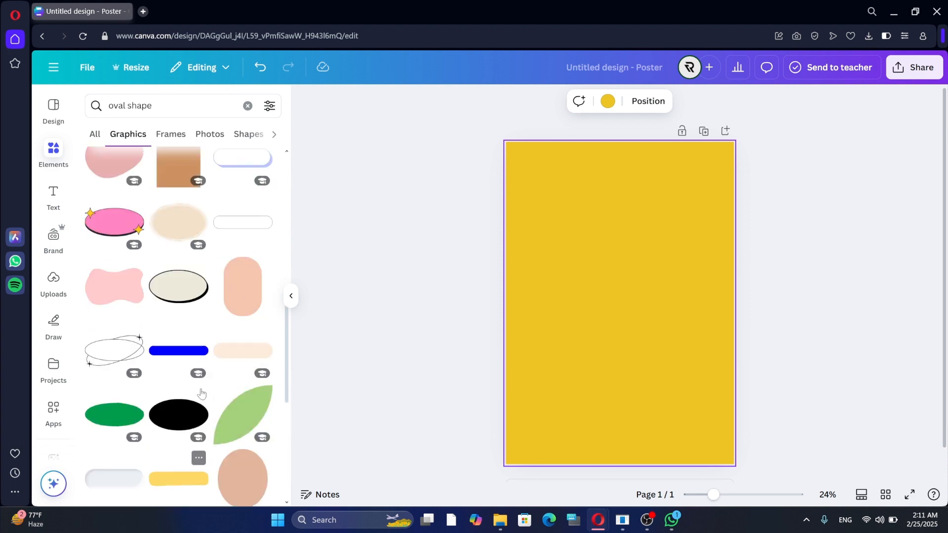
scroll(202, 394, "up", 7)
scroll(114, 329, "down", 7)
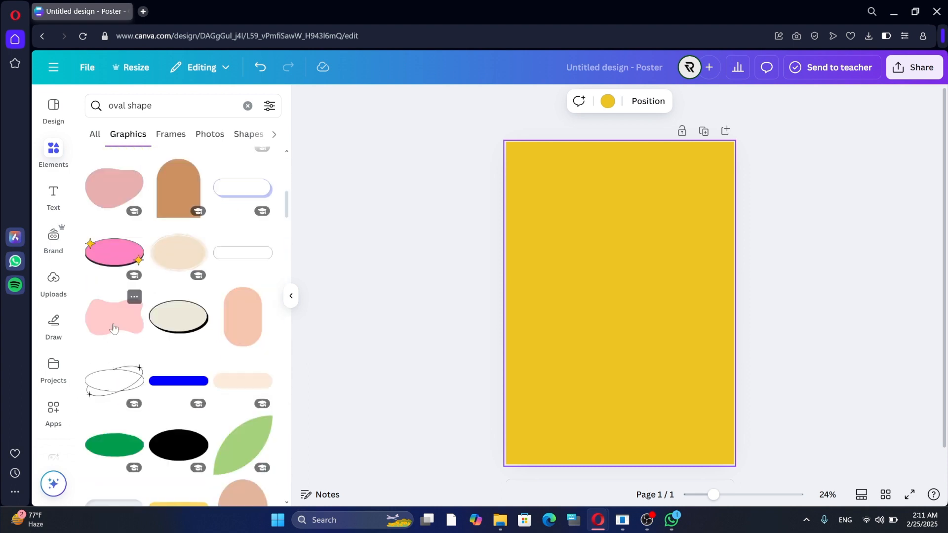
left_click_drag(114, 329, 422, 150)
Enlarge and reposition the pink blob so it spans the whole top of the page.
left_click(552, 216)
left_click_drag(568, 206, 620, 228)
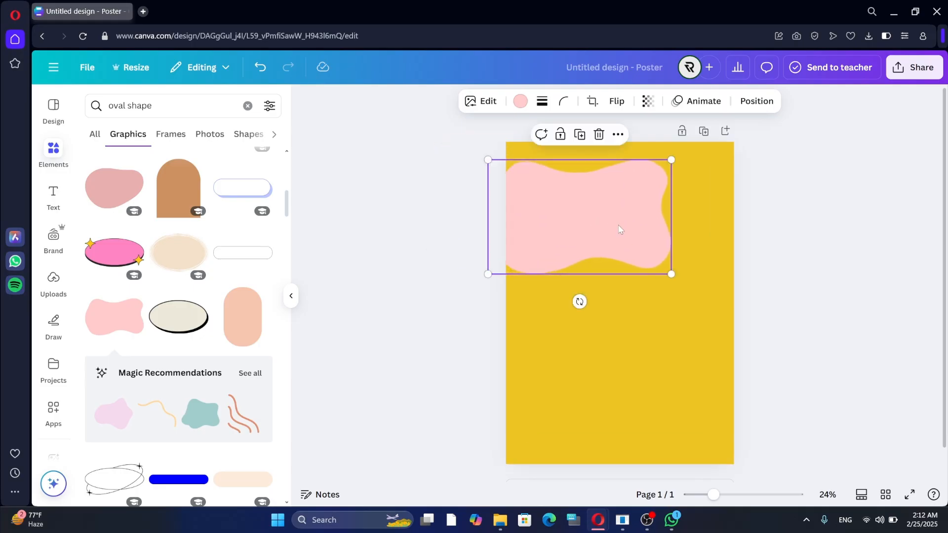
left_click_drag(489, 159, 417, 116)
left_click_drag(580, 212, 653, 220)
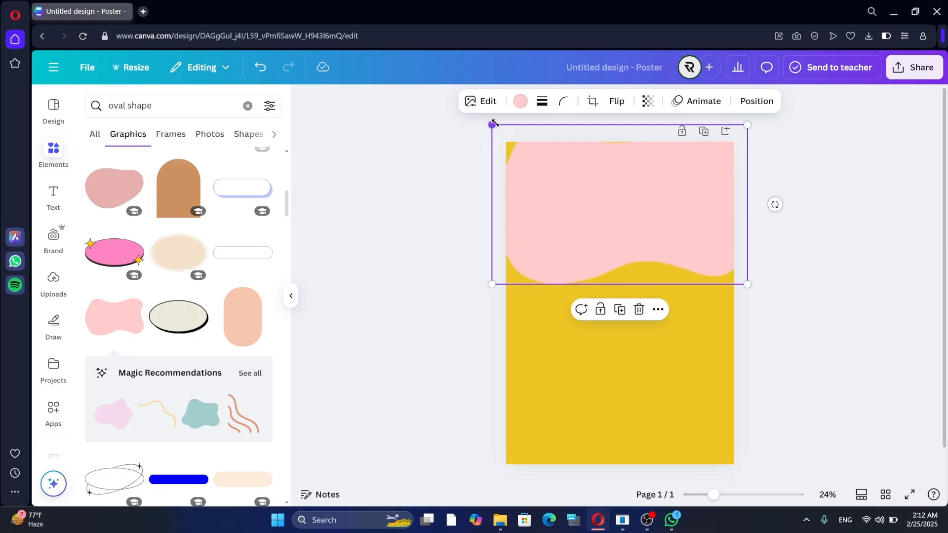
left_click_drag(493, 125, 429, 90)
left_click_drag(561, 195, 592, 186)
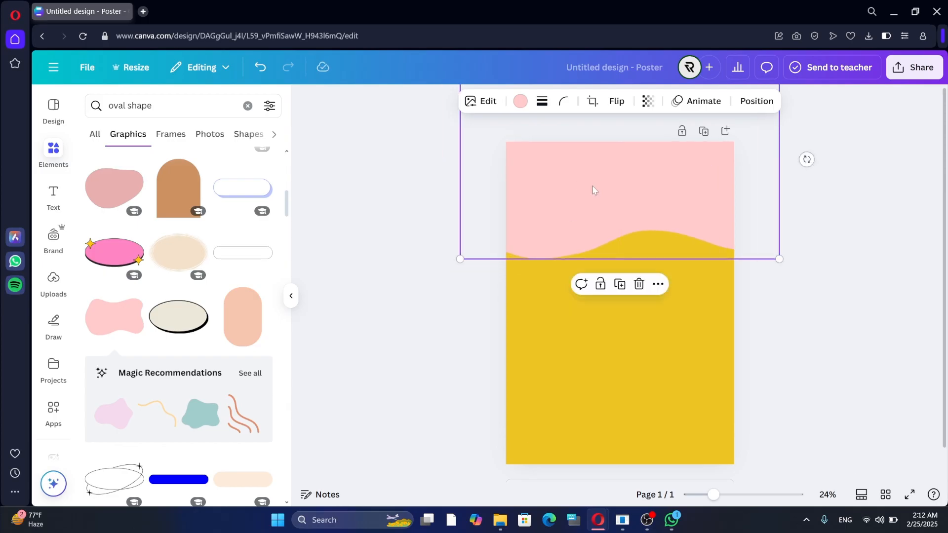
left_click(359, 337)
left_click(561, 144)
left_click(521, 101)
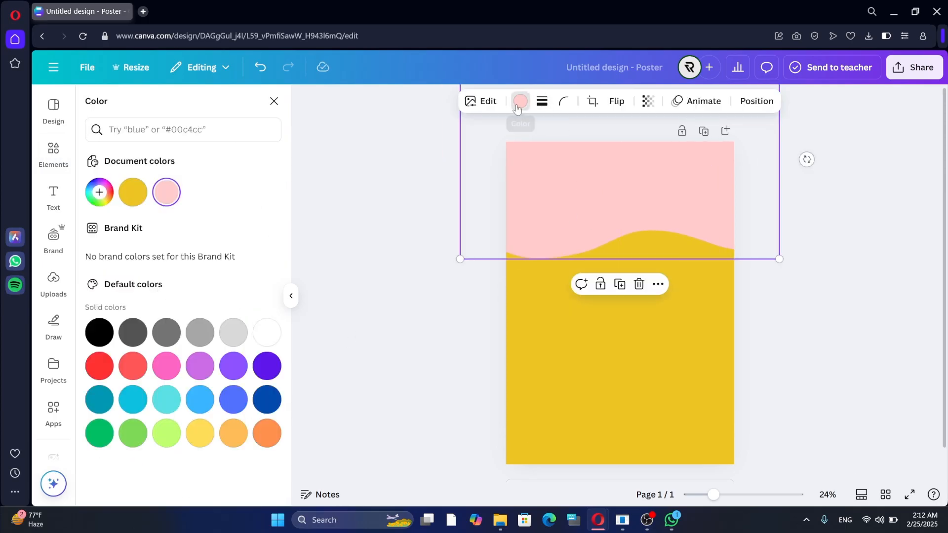
Recolour the wavy shape bright red, darken it to a deeper red, and close the colour panel.
left_click(100, 365)
mouse_move(241, 232)
left_mouse_down()
mouse_move(249, 230)
mouse_move(232, 229)
mouse_move(244, 247)
mouse_move(241, 224)
mouse_move(254, 227)
mouse_move(237, 227)
mouse_move(252, 227)
mouse_move(247, 234)
left_mouse_up()
key("Escape")
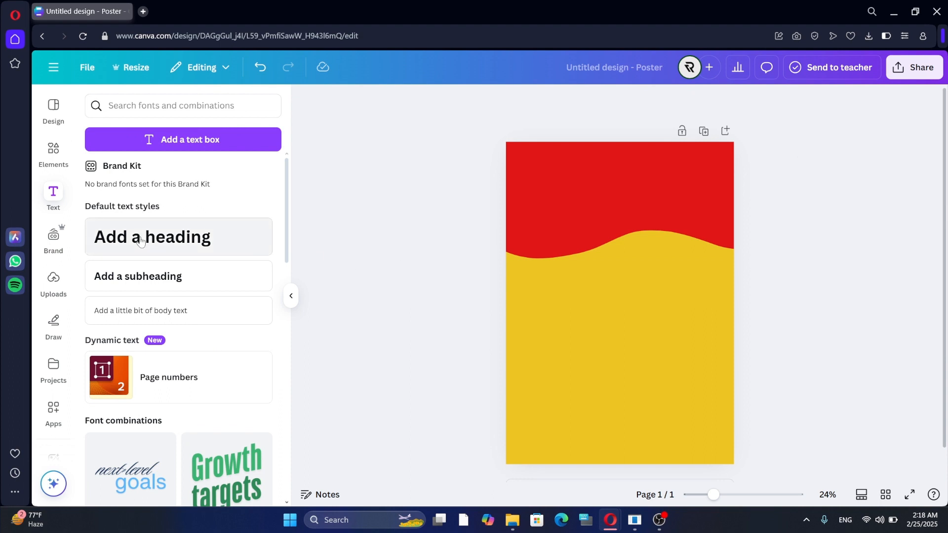
Add a heading and move and resize it over the red wave at the poster's top.
left_click(221, 237)
left_click_drag(624, 346, 626, 239)
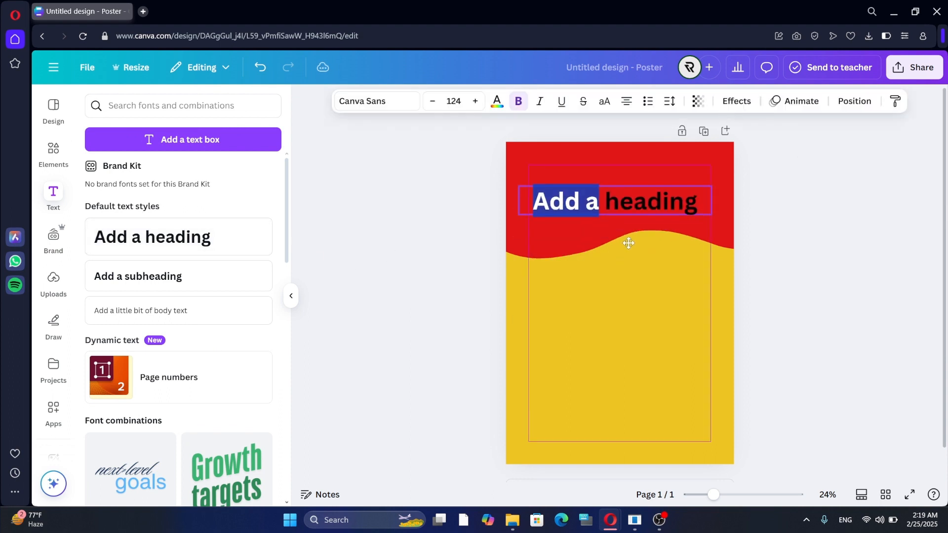
left_click_drag(529, 186, 447, 177)
left_click(613, 324)
left_click_drag(588, 200, 629, 213)
left_click_drag(487, 191, 510, 194)
mouse_move(606, 210)
left_mouse_down()
mouse_move(595, 206)
mouse_move(608, 214)
left_mouse_up()
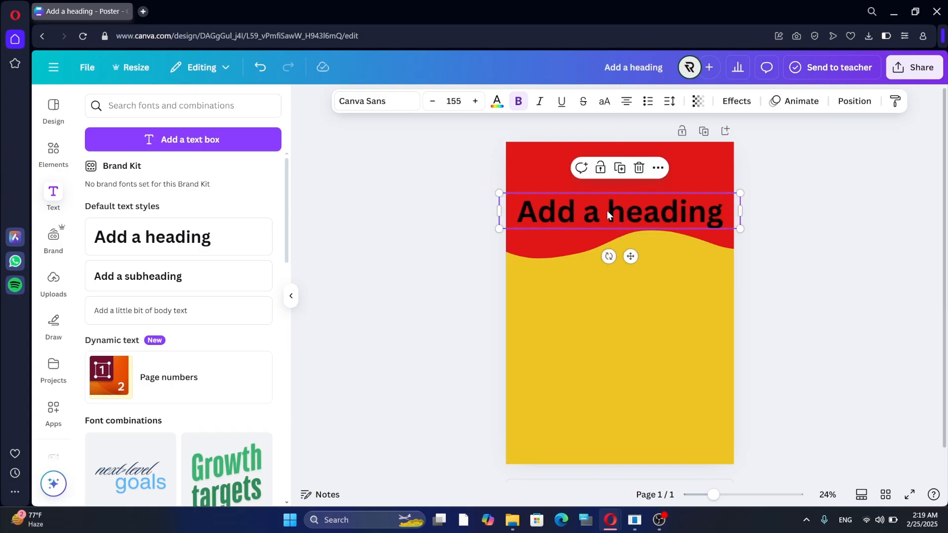
Change the heading text to 'we are hiring!' and set its font to Etna Sans Serif.
double_click(608, 216)
type("we are hiring!")
key("ctrl+a")
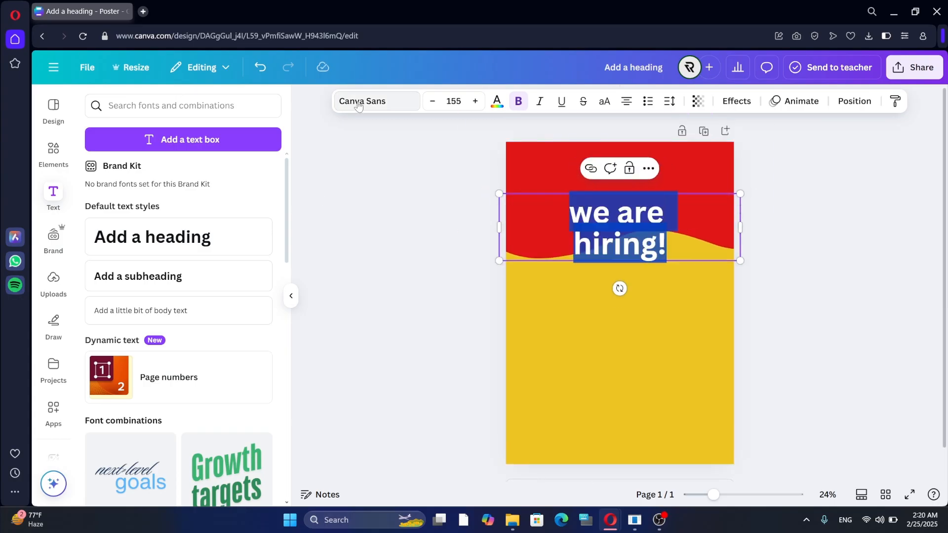
left_click(359, 106)
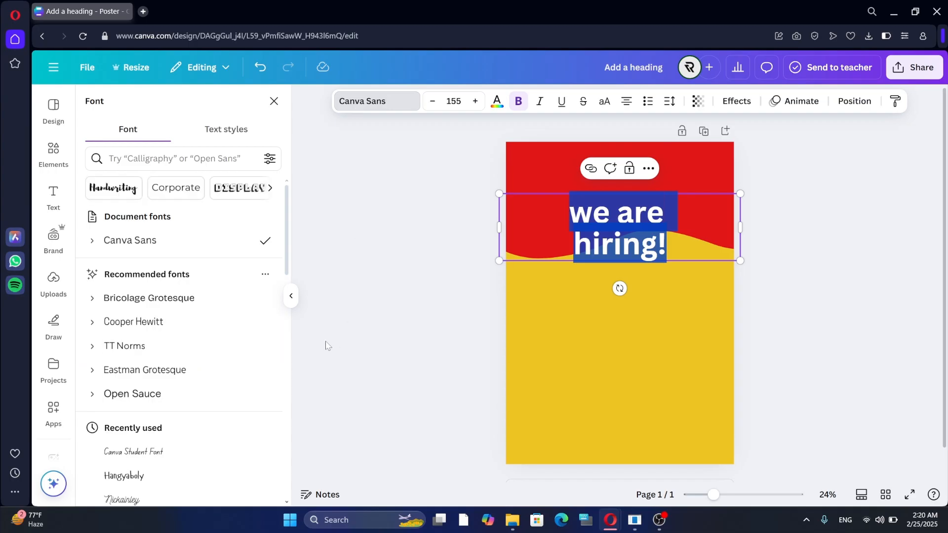
scroll(178, 384, "down", 3)
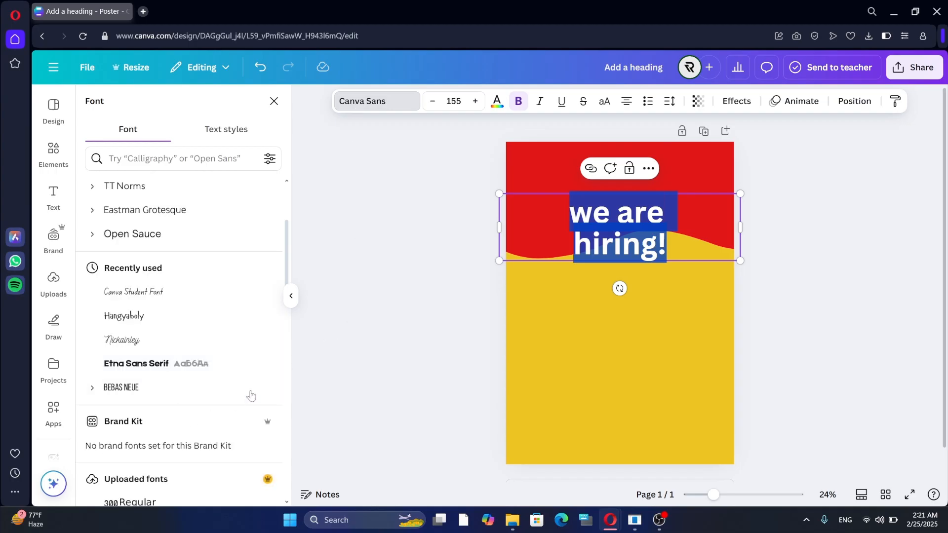
left_click(201, 362)
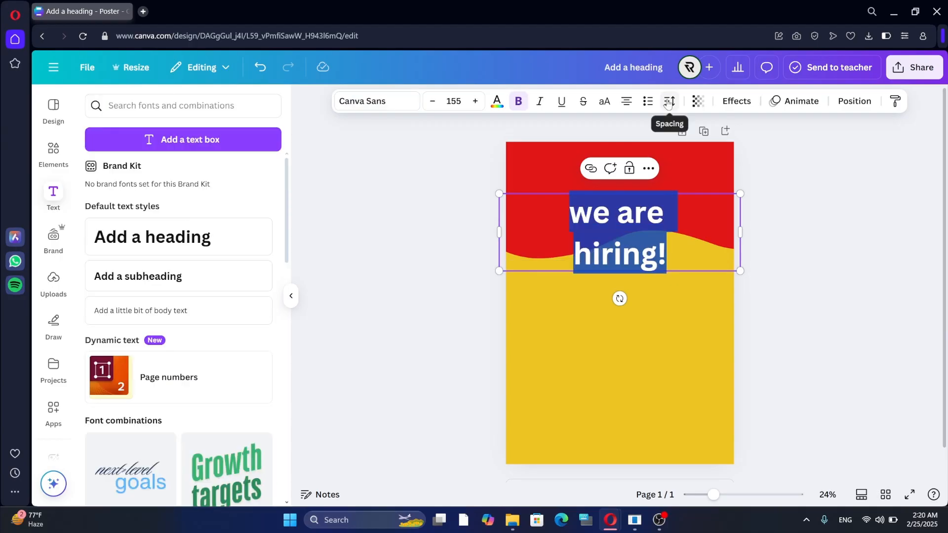
left_click(670, 101)
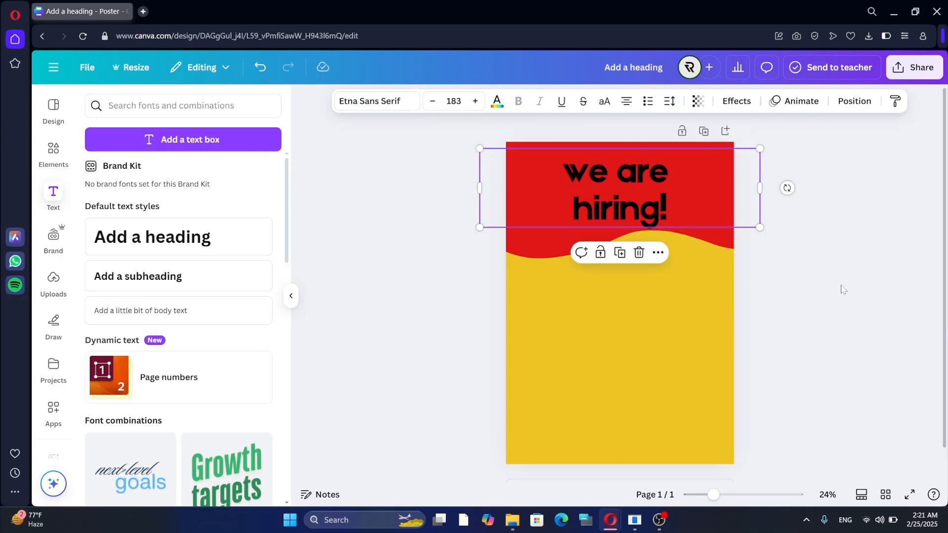
Tilt the heading about 9°, set its line spacing to 0.82, and settle it on the red wave.
left_click_drag(788, 188, 785, 161)
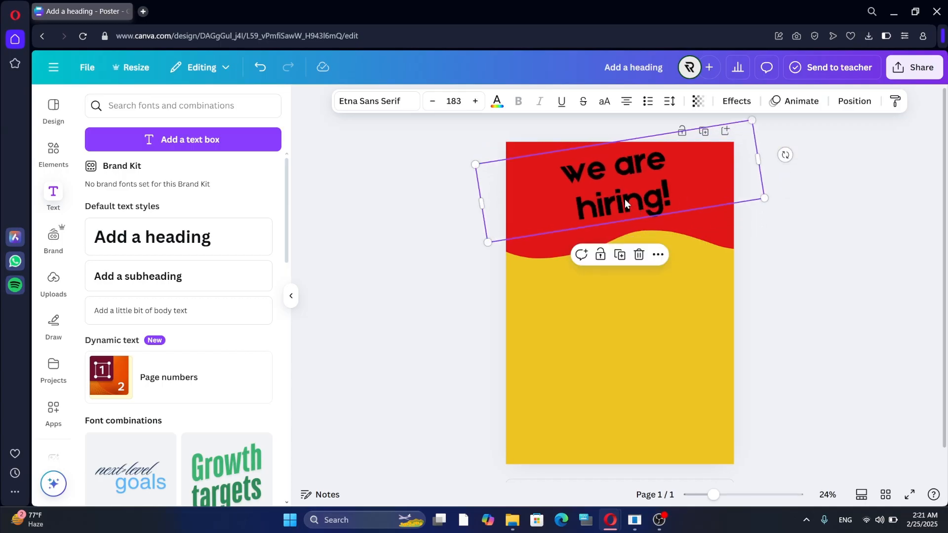
mouse_move(626, 203)
left_mouse_down()
mouse_move(600, 200)
mouse_move(630, 192)
mouse_move(620, 192)
left_mouse_up()
left_click(669, 100)
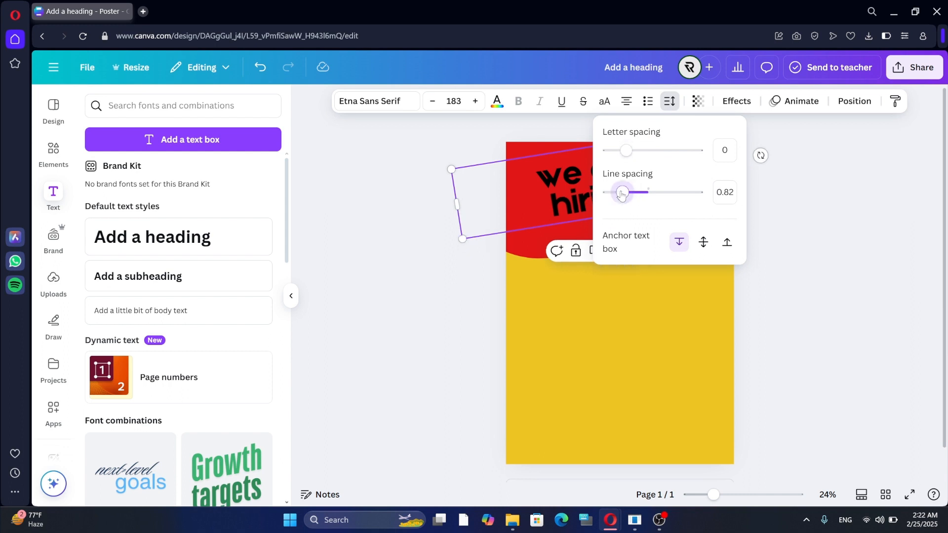
left_click(834, 200)
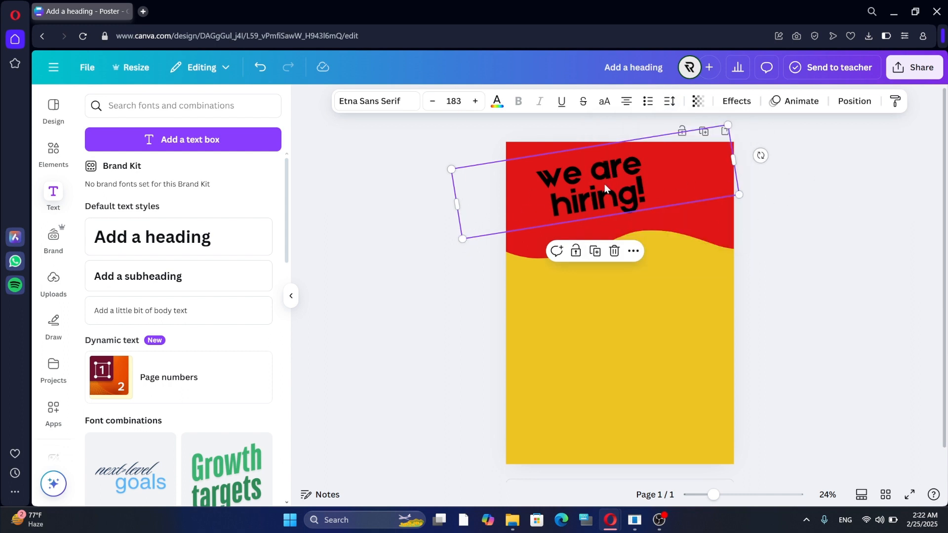
left_click_drag(609, 195, 613, 190)
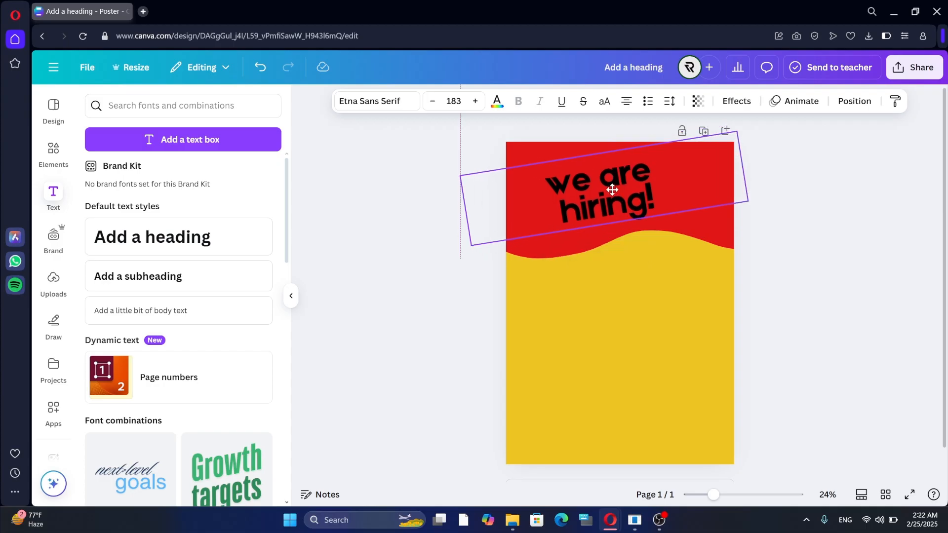
left_click(927, 286)
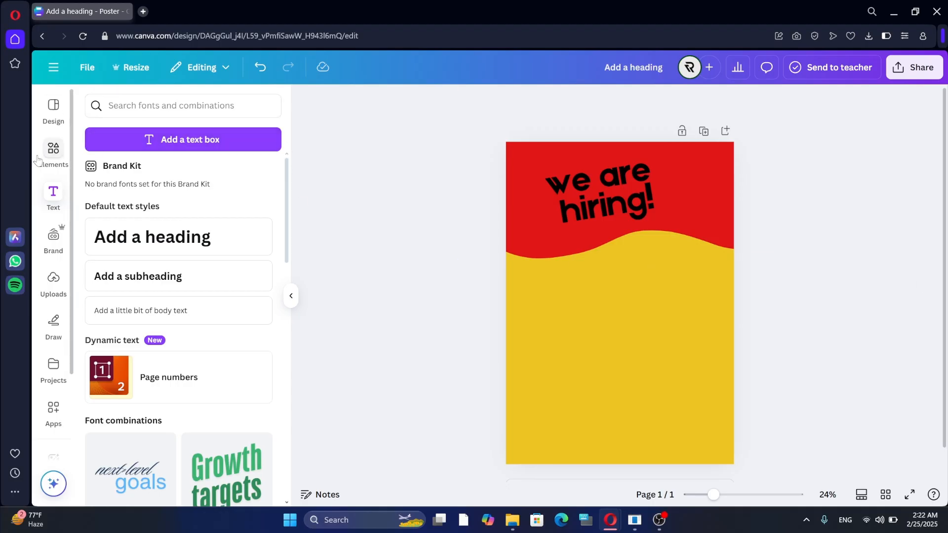
Replace the 'oval shape' search with 'speaker' in Elements and filter the results to Graphics.
left_click(51, 153)
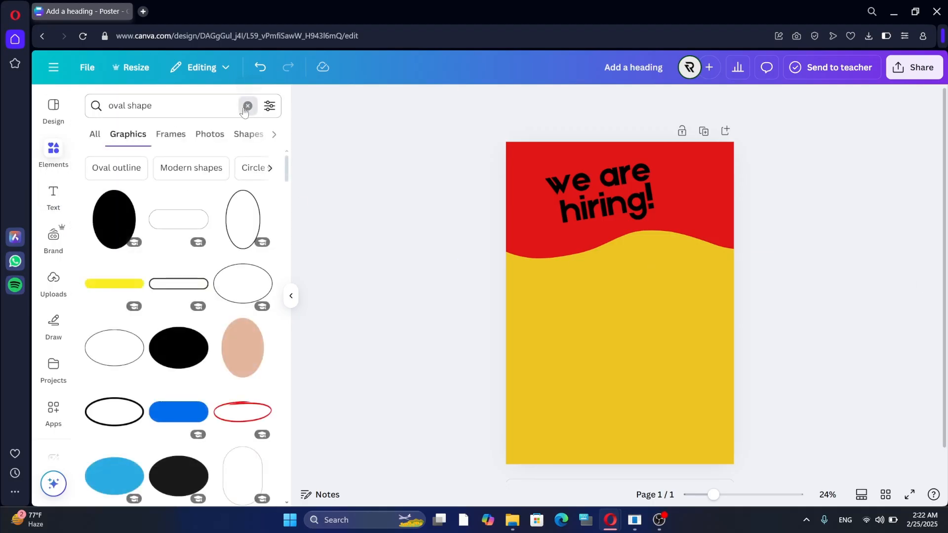
left_click(246, 105)
type("speaker")
key("Return")
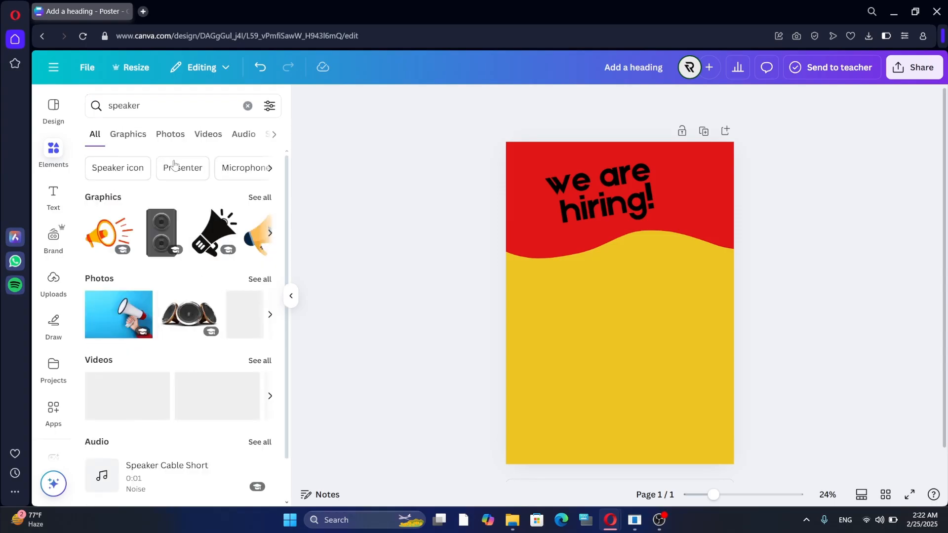
left_click(128, 134)
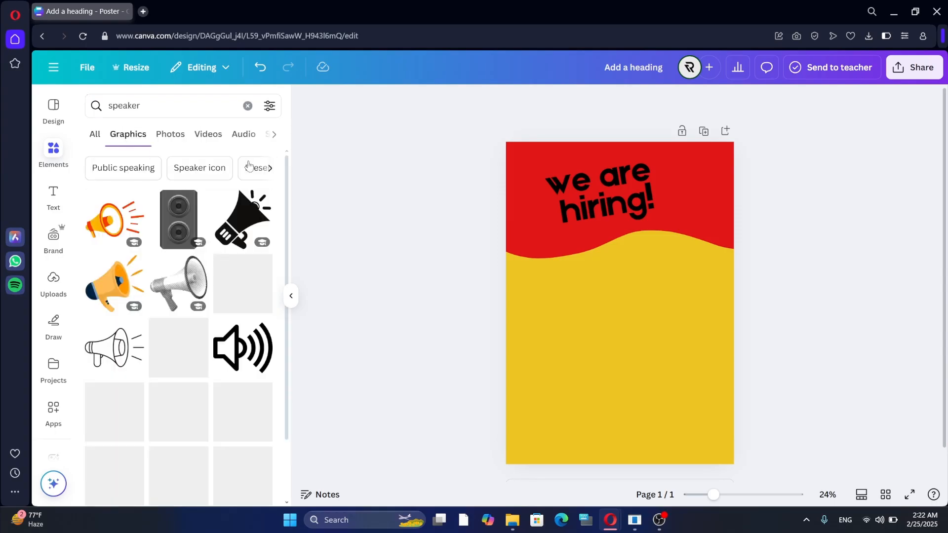